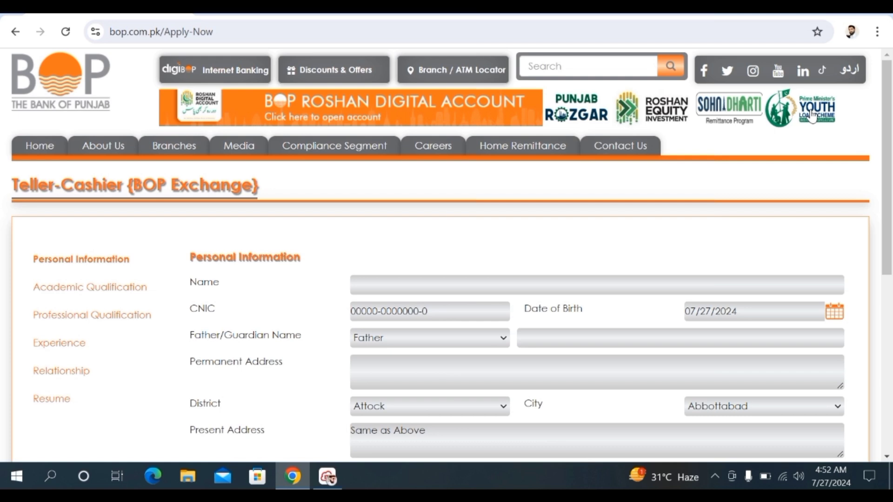
- Set the Preferred Testing Center in the Personal Information section to Rawalpindi
left_click_drag(888, 139, 888, 208)
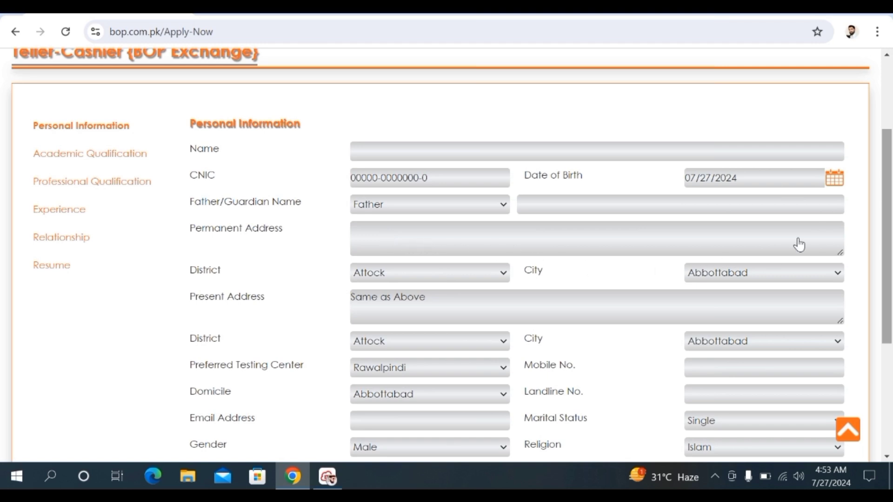
left_click_drag(889, 212, 888, 258)
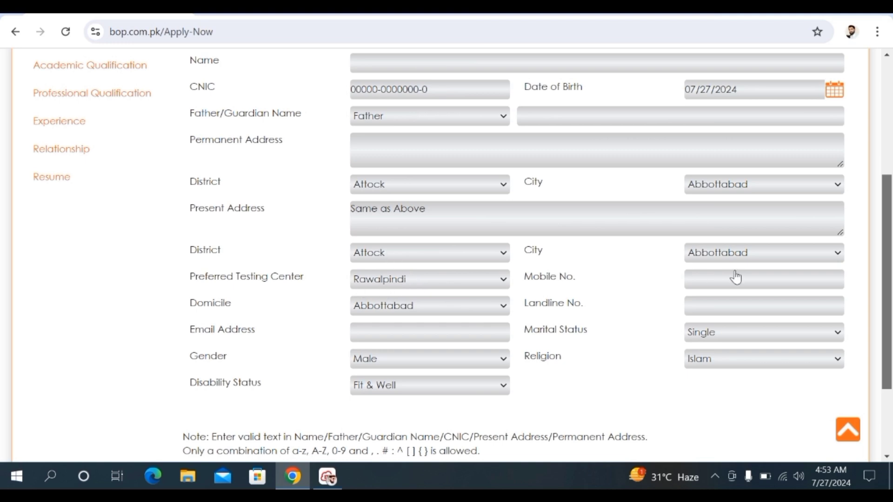
left_click_drag(888, 264, 888, 320)
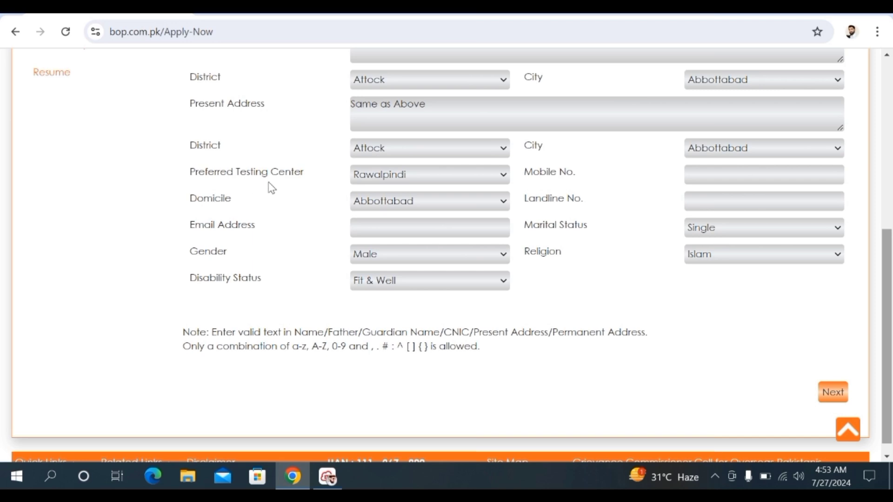
left_click(503, 183)
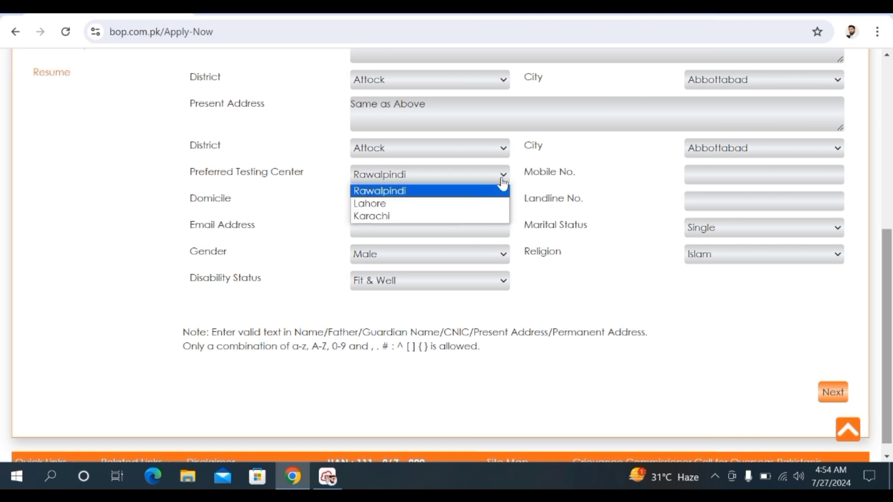
left_click(452, 191)
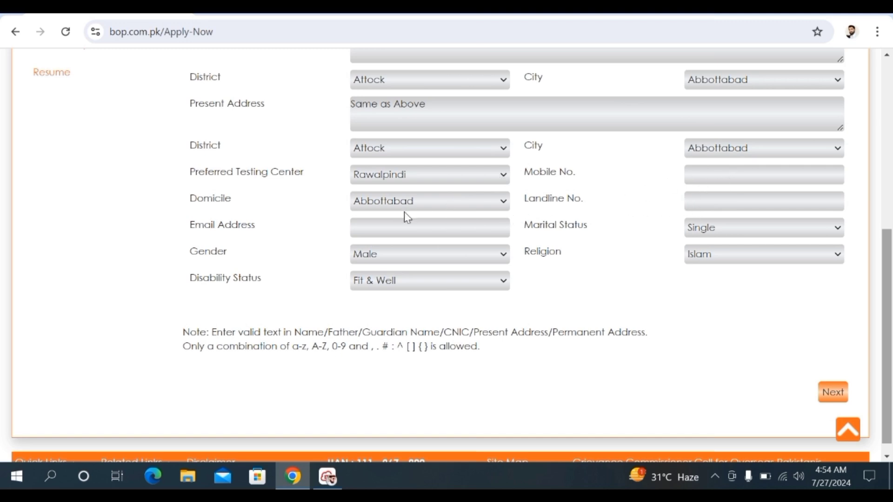
- Examine the available choices for Domicile, Gender, Disability Status and Religion in the Personal Information section
left_click(503, 211)
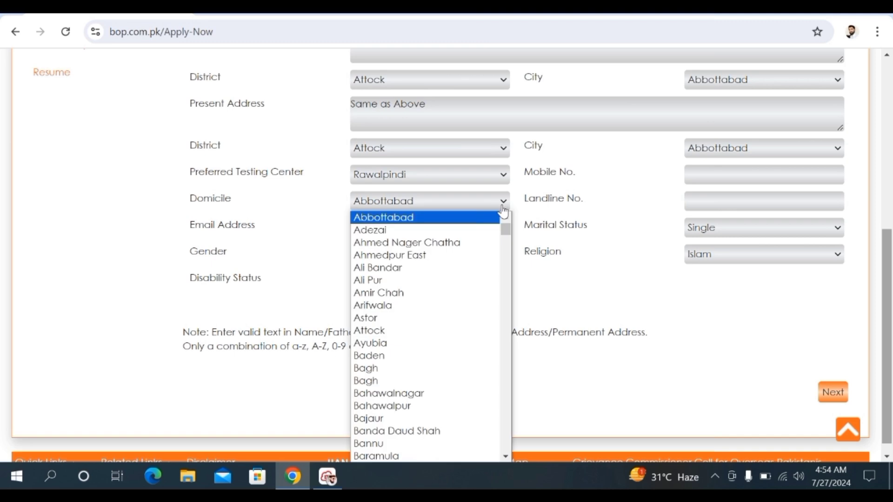
left_click(622, 301)
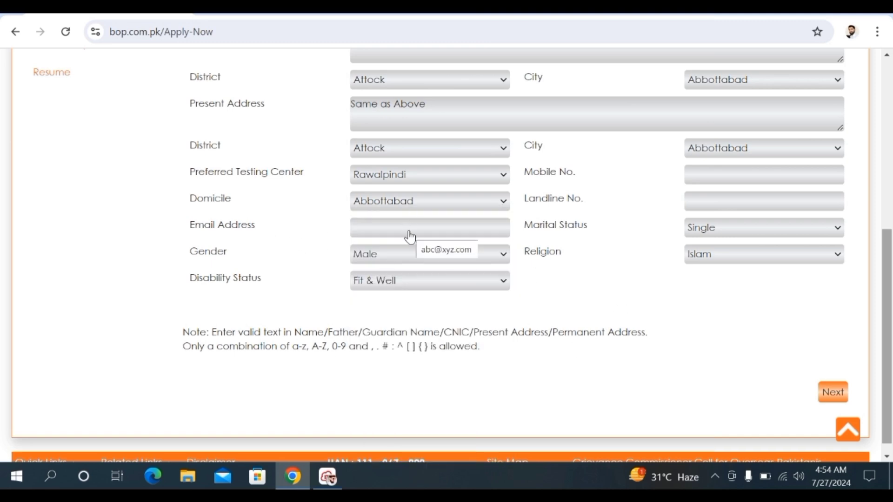
left_click(502, 255)
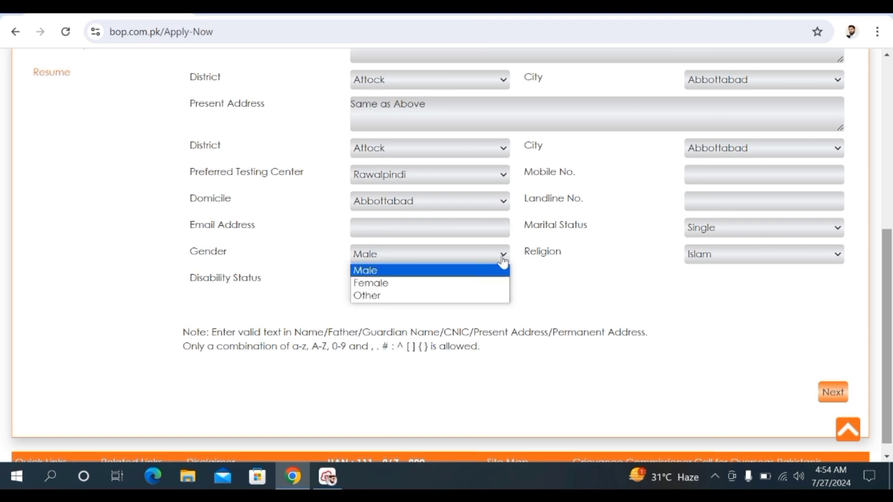
left_click(468, 372)
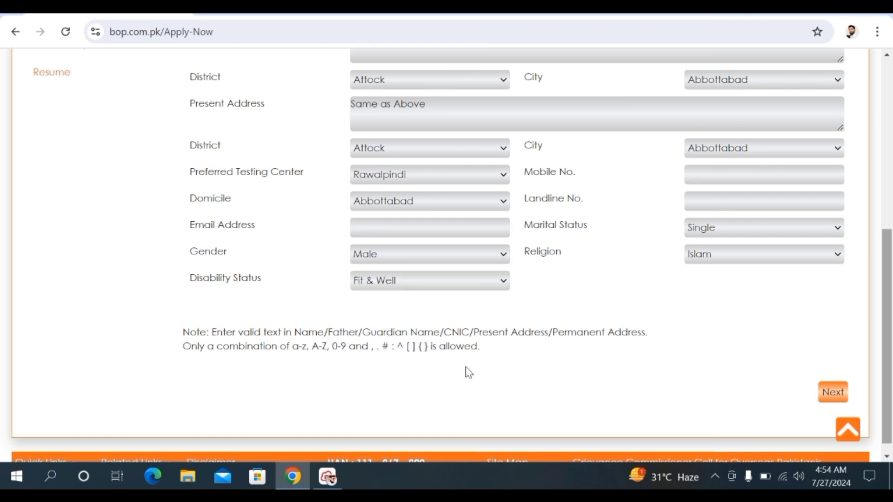
left_click(501, 286)
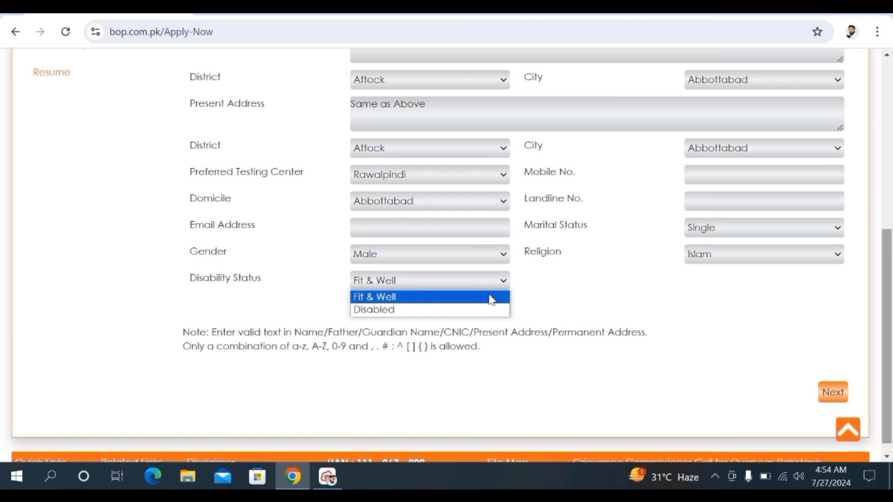
left_click(608, 296)
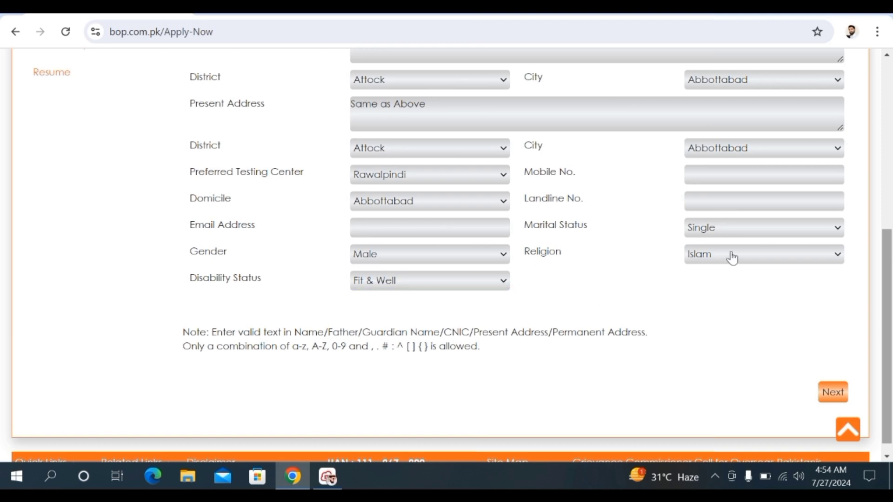
left_click(839, 263)
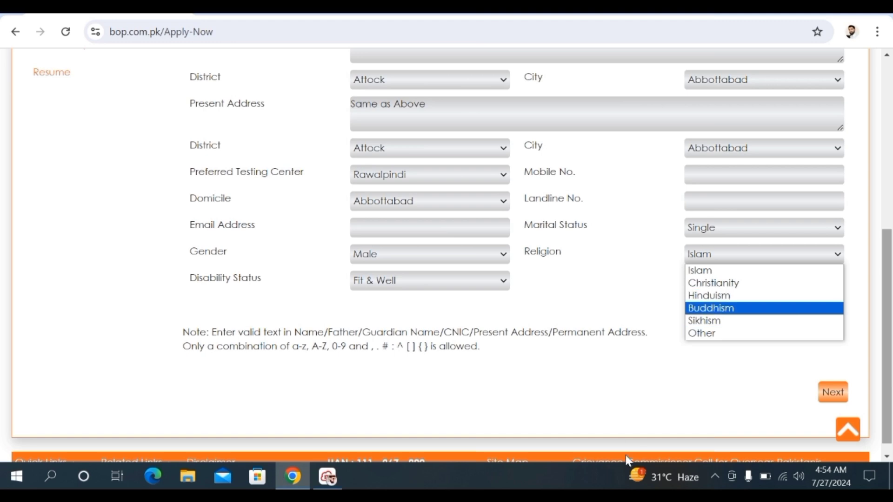
scroll(609, 409, "down", 1)
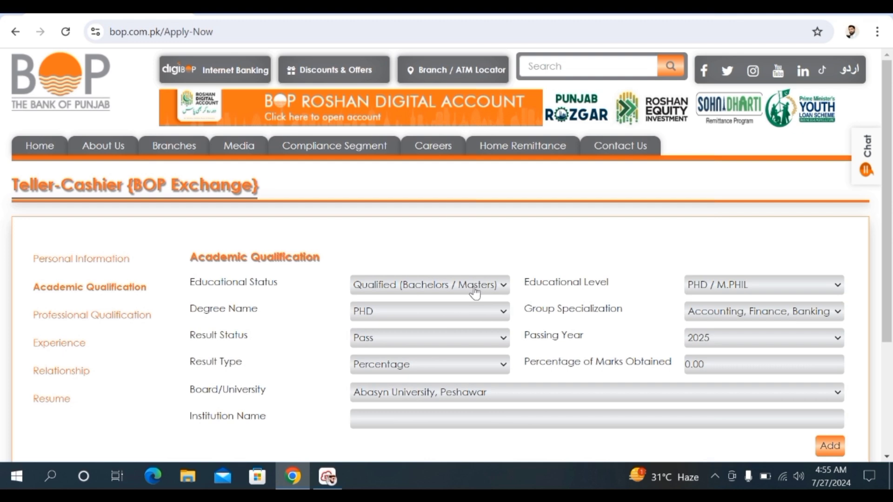
- Examine the Academic Qualification section, including the choices for Educational Status, Educational Level and Result Status
left_click(498, 286)
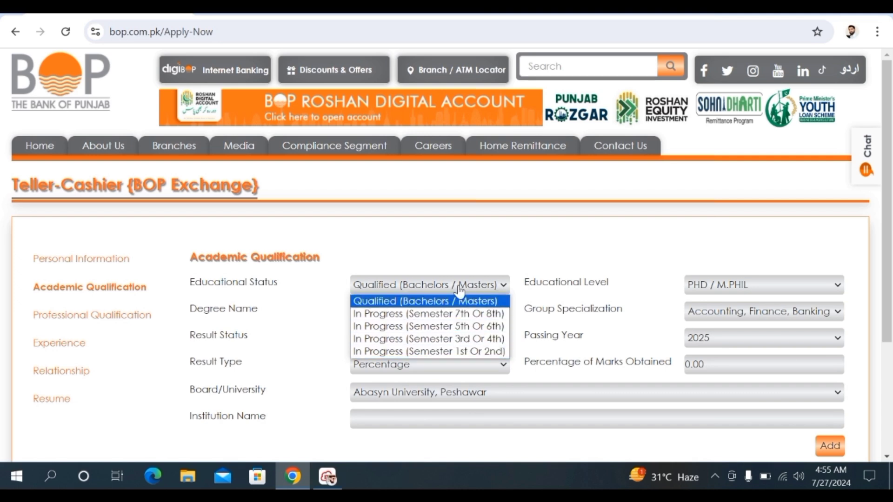
left_click(473, 251)
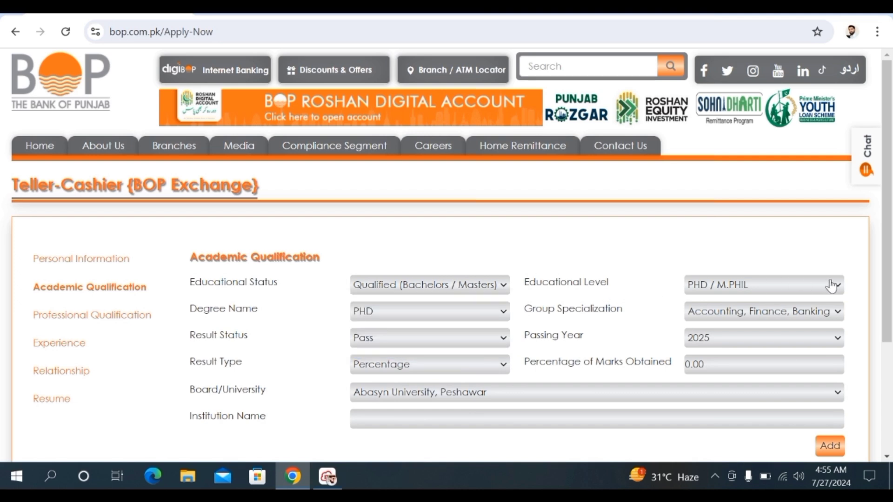
left_click(832, 287)
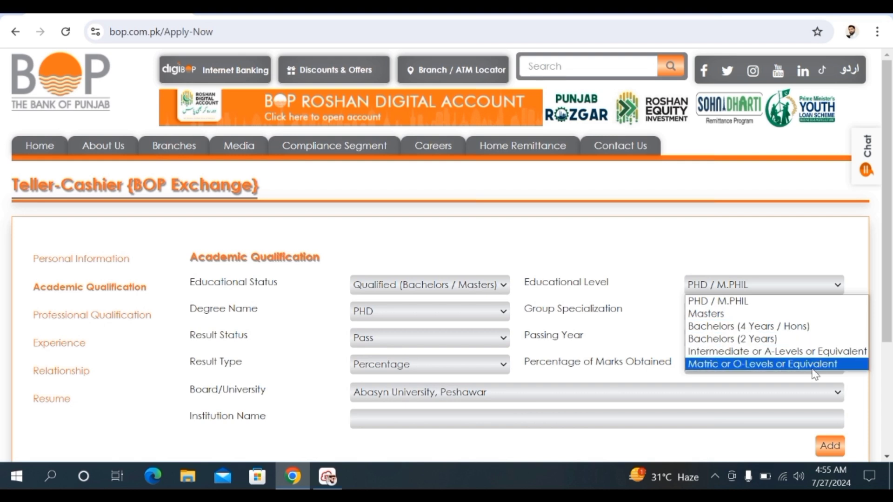
left_click(578, 242)
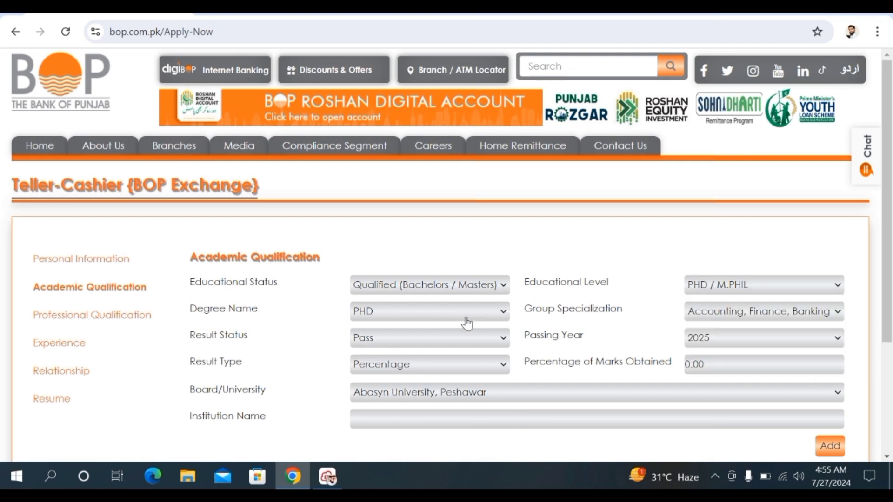
left_click(500, 344)
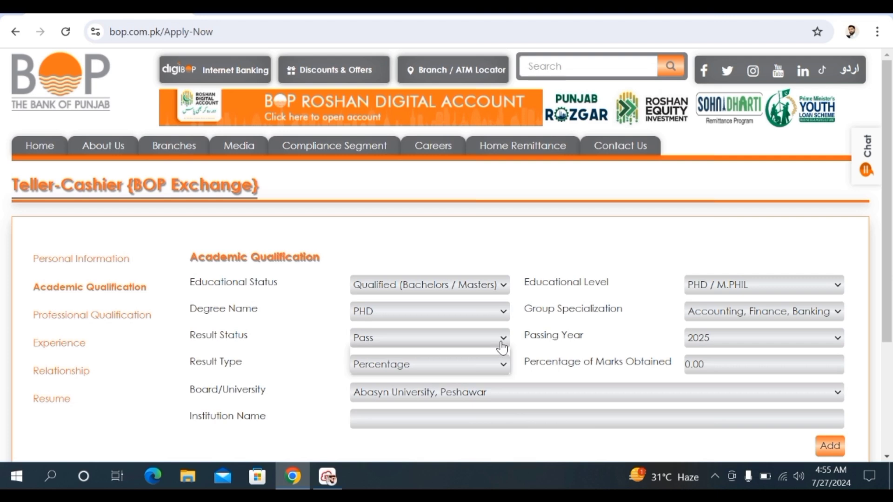
left_click(544, 230)
left_click_drag(544, 230, 593, 278)
left_click(551, 281)
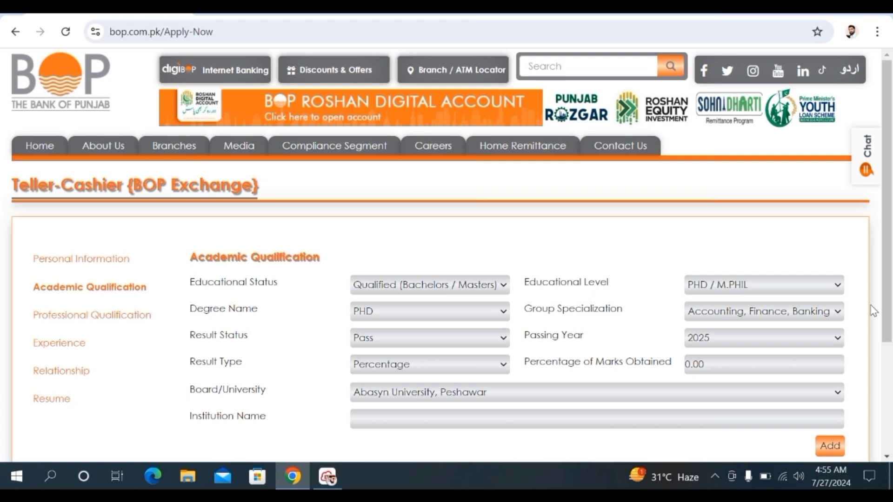
scroll(888, 356, "down", 1)
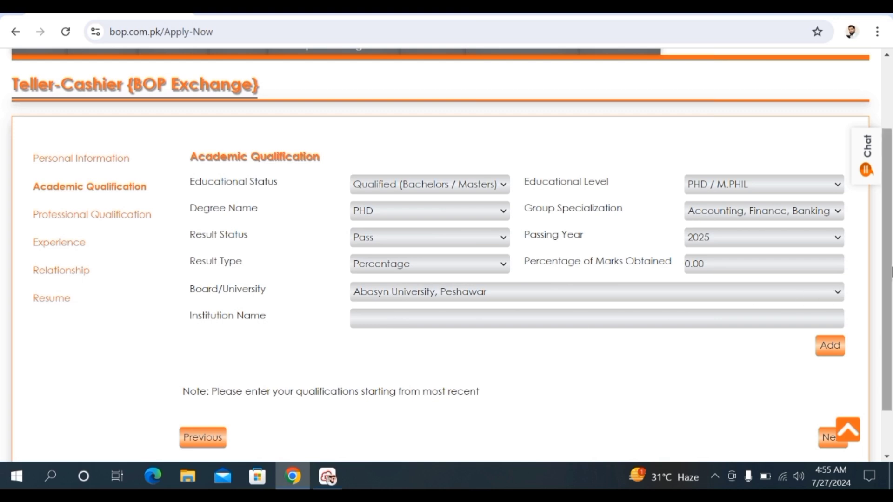
scroll(889, 272, "down", 2)
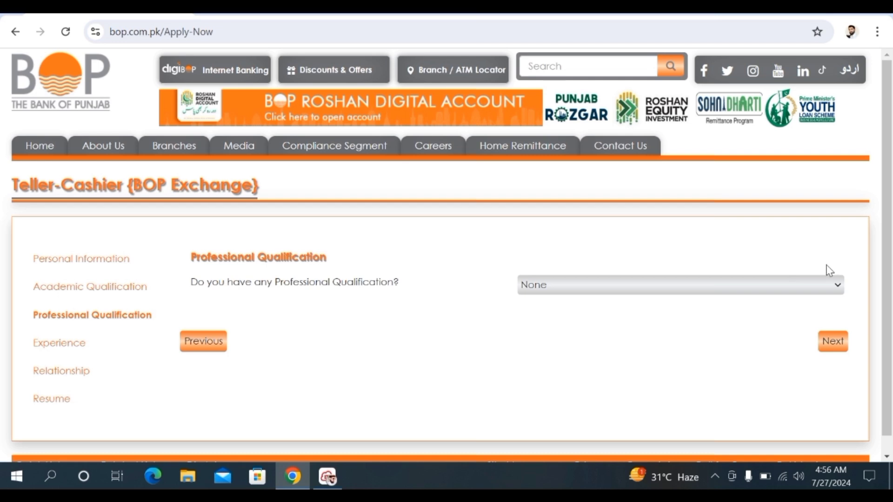
- Check the professional qualification choices, leave the answer as None and continue to the Experience section
left_click(835, 292)
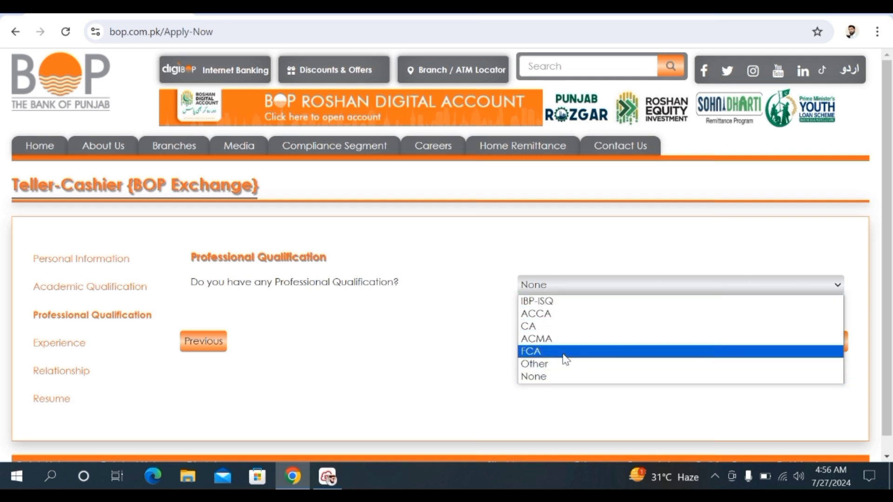
left_click(416, 370)
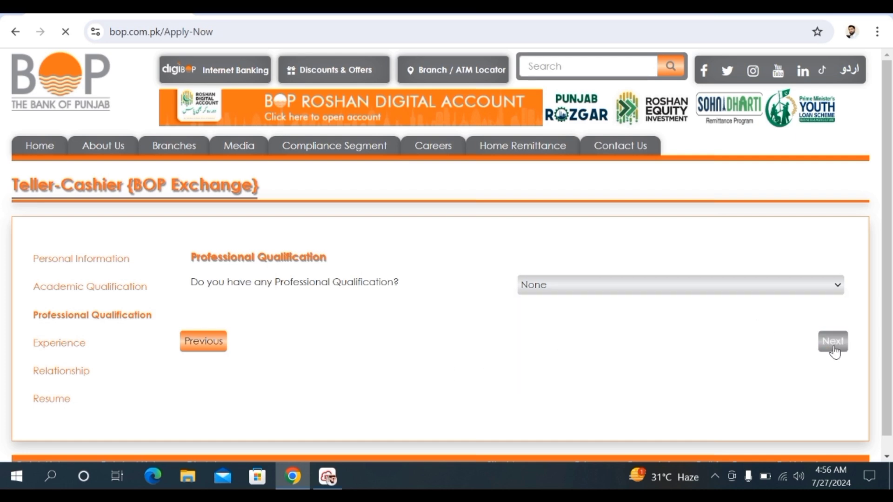
left_click(833, 348)
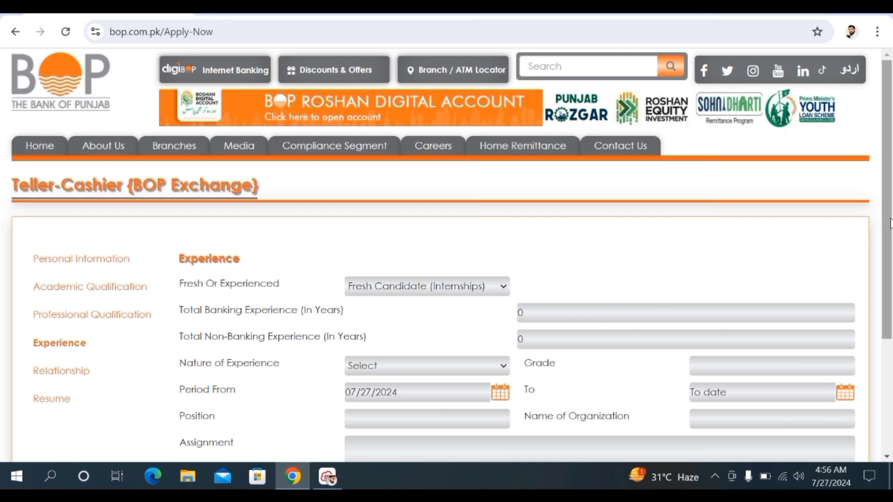
- Review the choices for Fresh Or Experienced and Nature of Experience without changing them, and continue to the Relationship section
left_click_drag(888, 224, 869, 319)
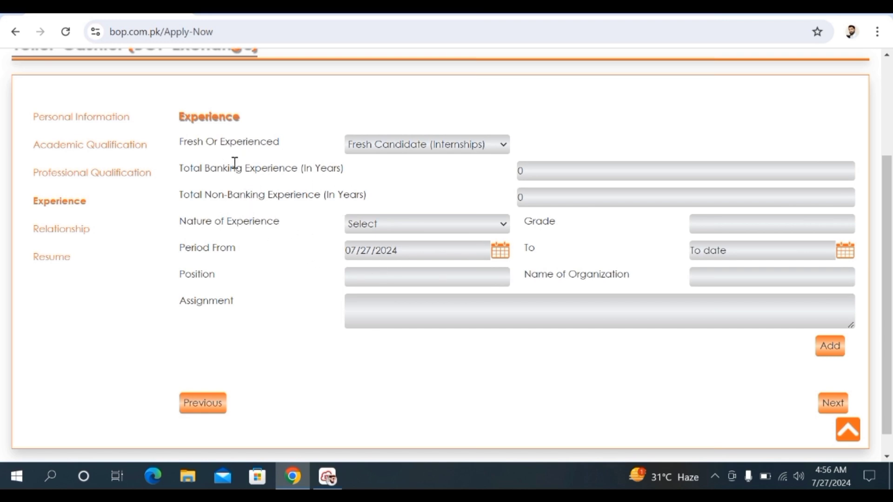
left_click_drag(184, 142, 287, 153)
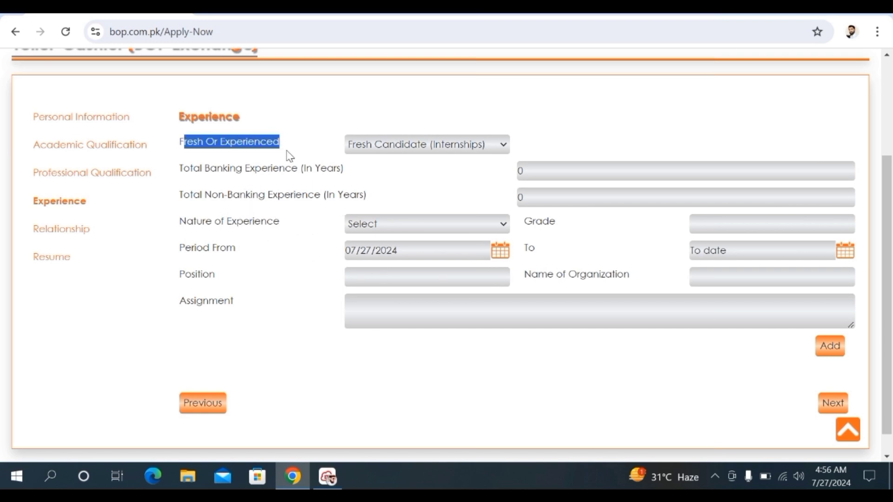
left_click(501, 148)
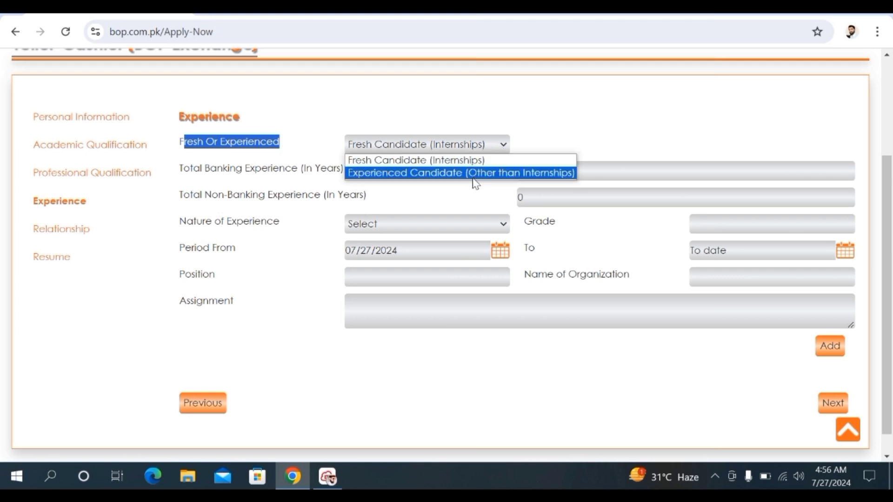
left_click(564, 138)
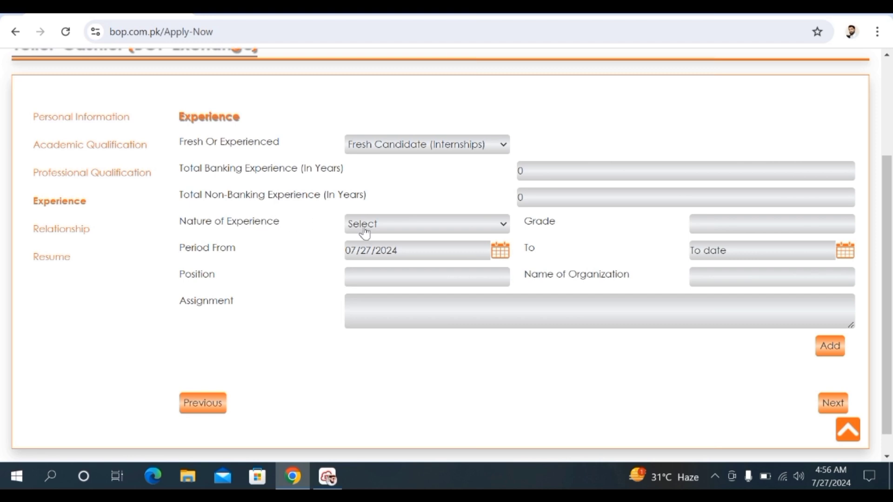
left_click(502, 228)
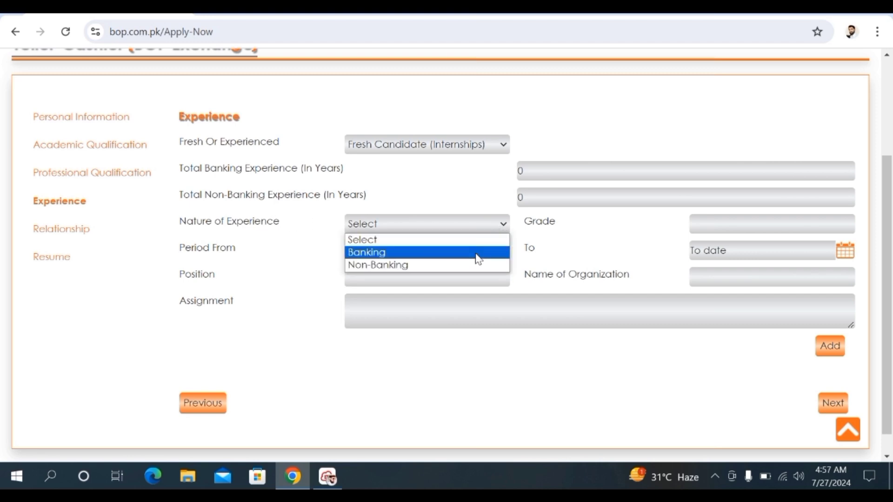
left_click(448, 361)
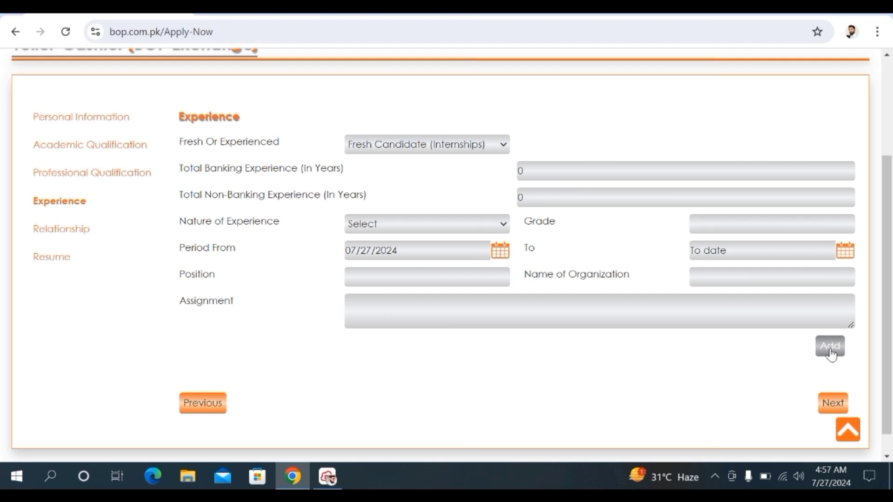
left_click(835, 406)
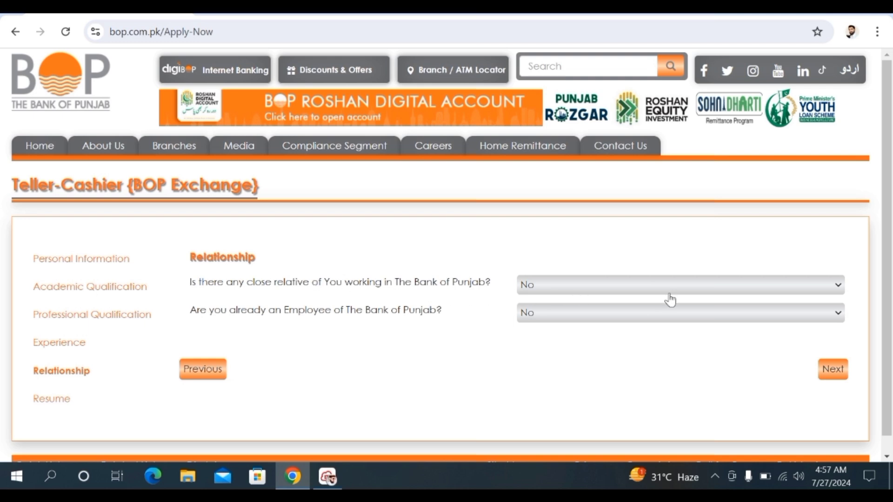
- Review the two Relationship questions about Bank of Punjab relatives and employment, leave both answers as No and proceed to the next section
left_click(839, 288)
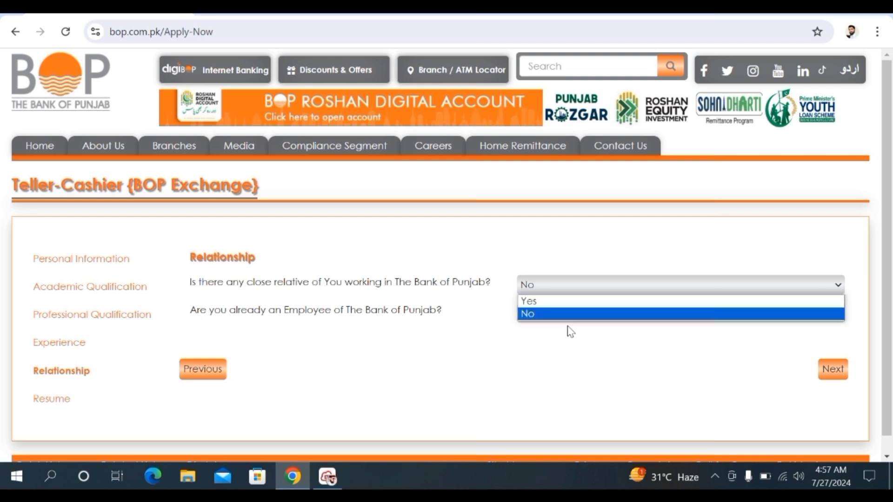
left_click(418, 377)
triple_click(277, 328)
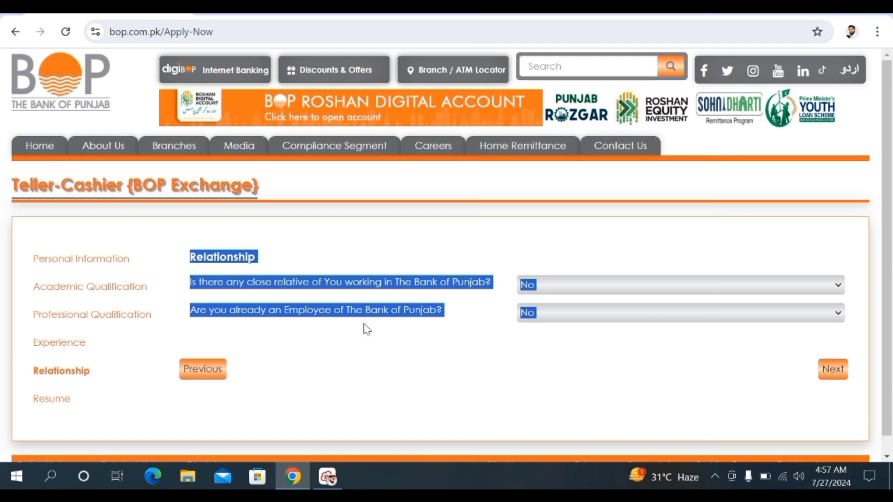
left_click(411, 348)
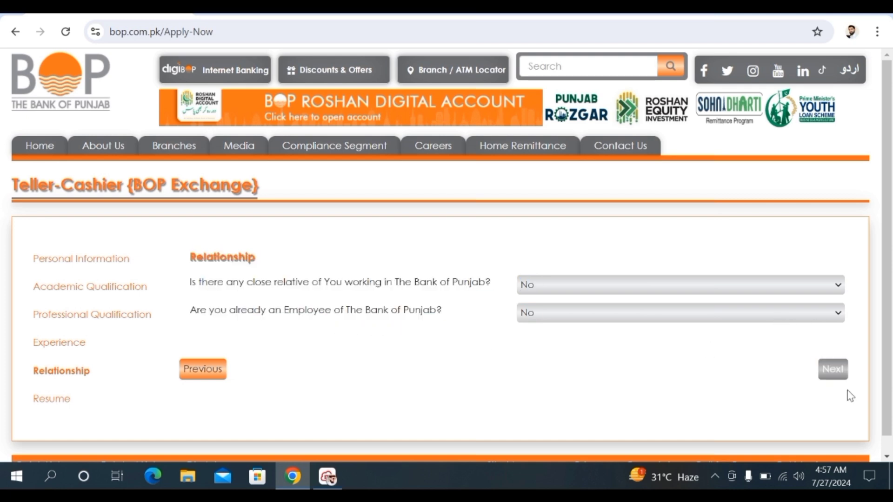
left_click(828, 372)
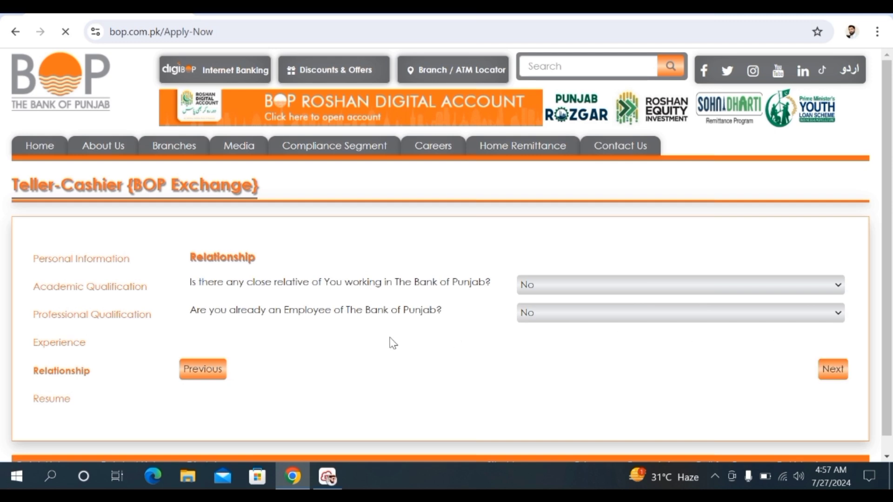